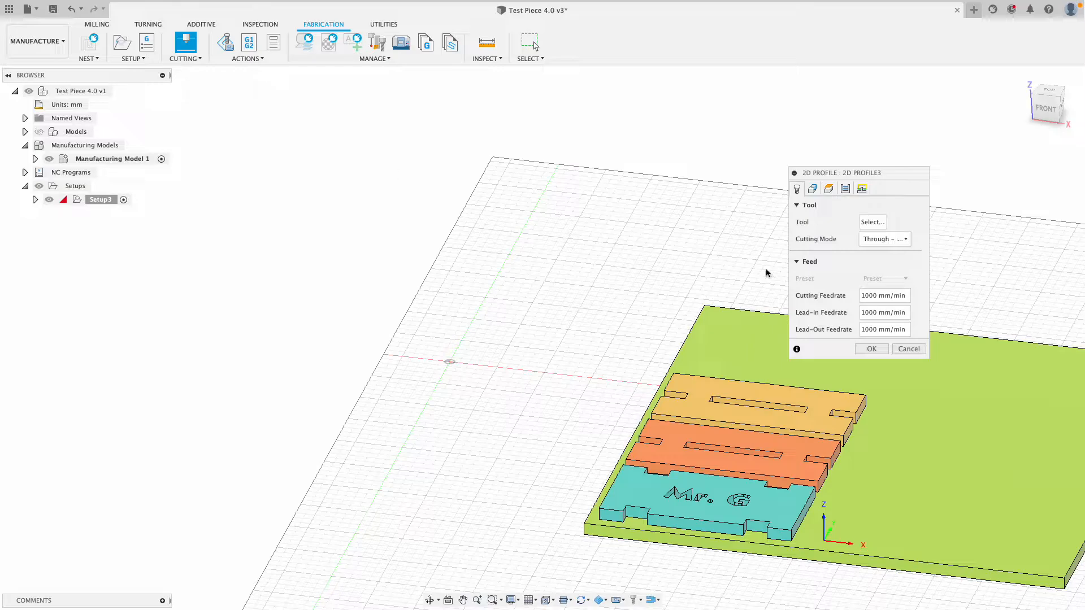
Open the Select Tool dialog and list the three Epilog laser cutters in the local Library.
click(873, 223)
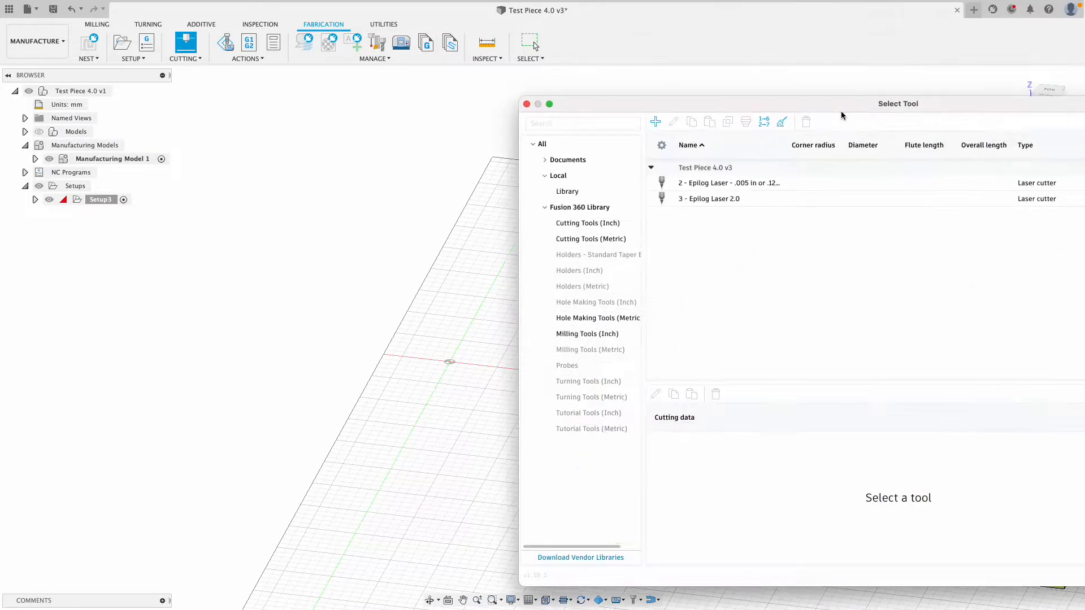
drag(436, 105, 432, 106)
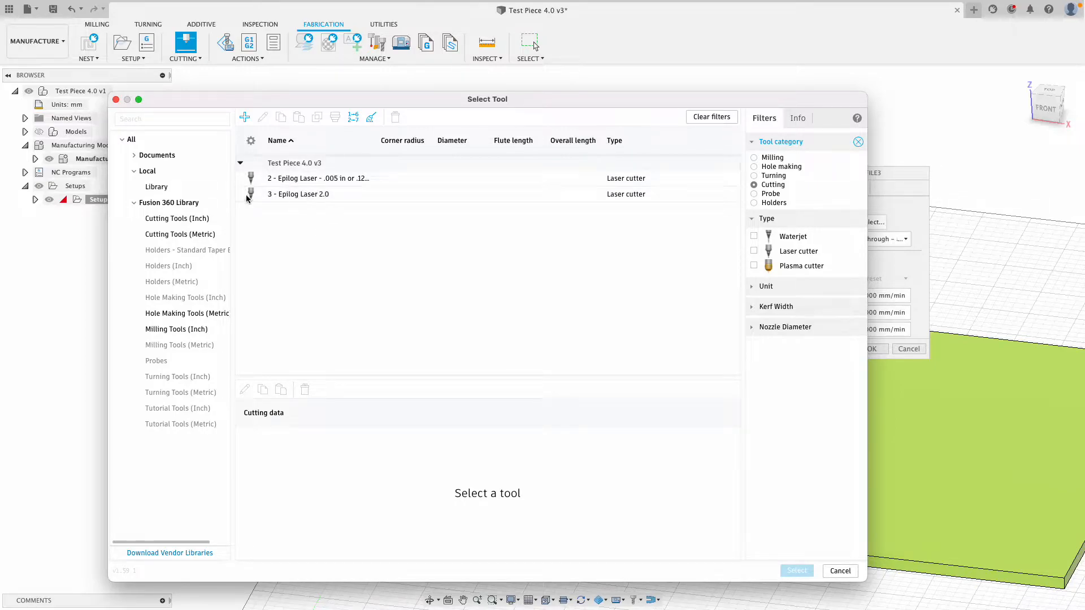
click(146, 173)
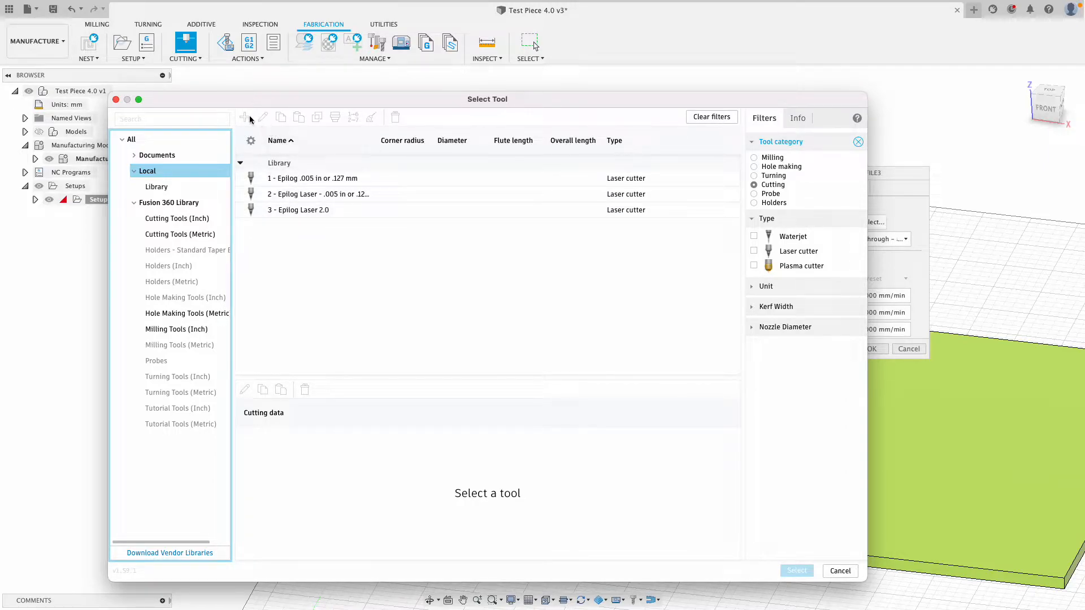
click(335, 273)
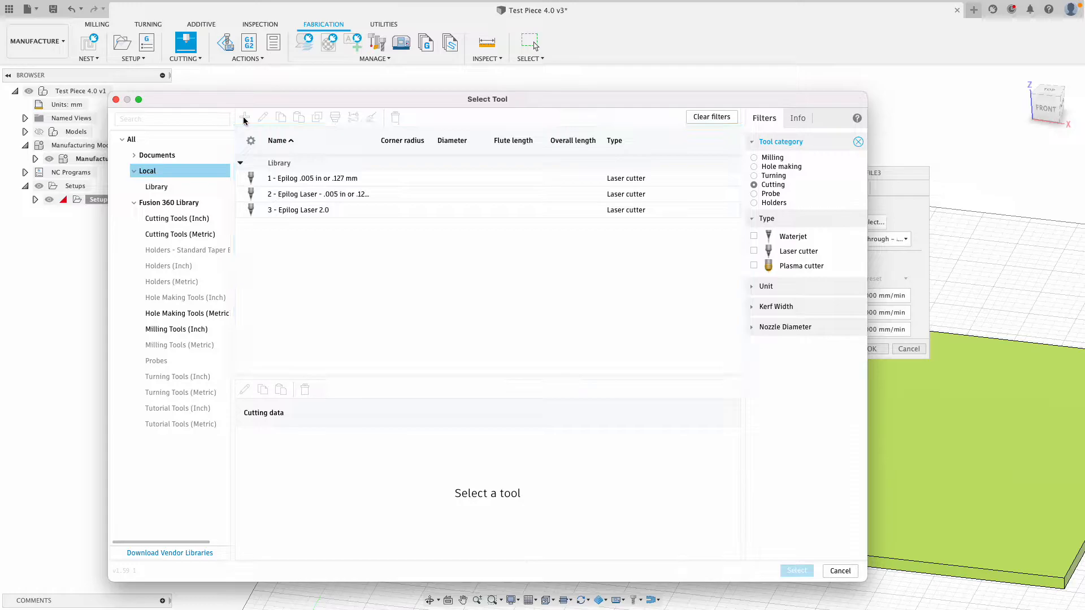
click(172, 186)
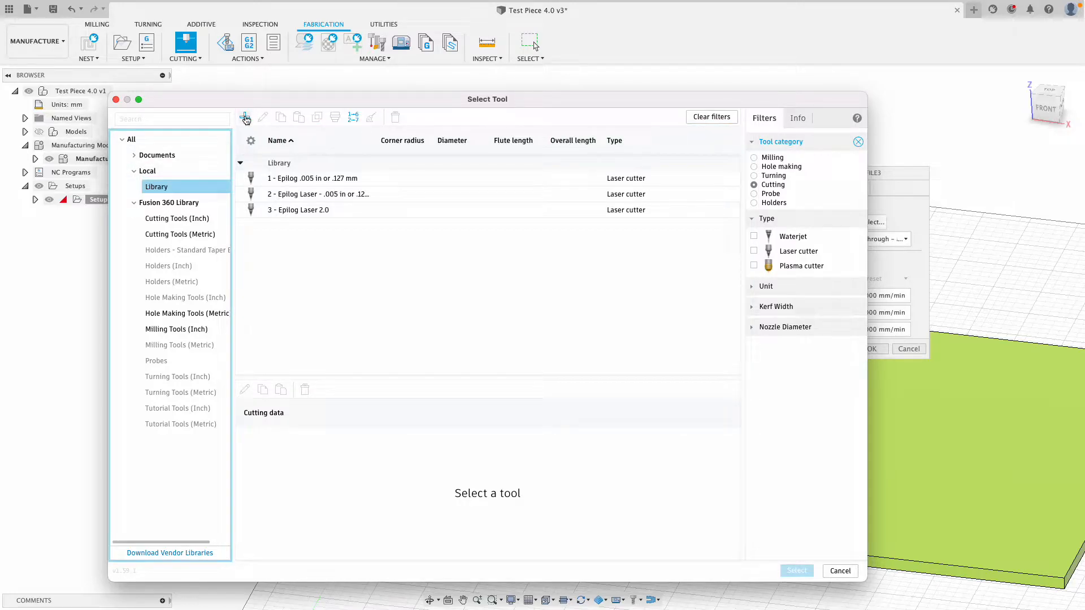
Create a new laser cutter tool described as 'Epilog Laser'.
click(244, 117)
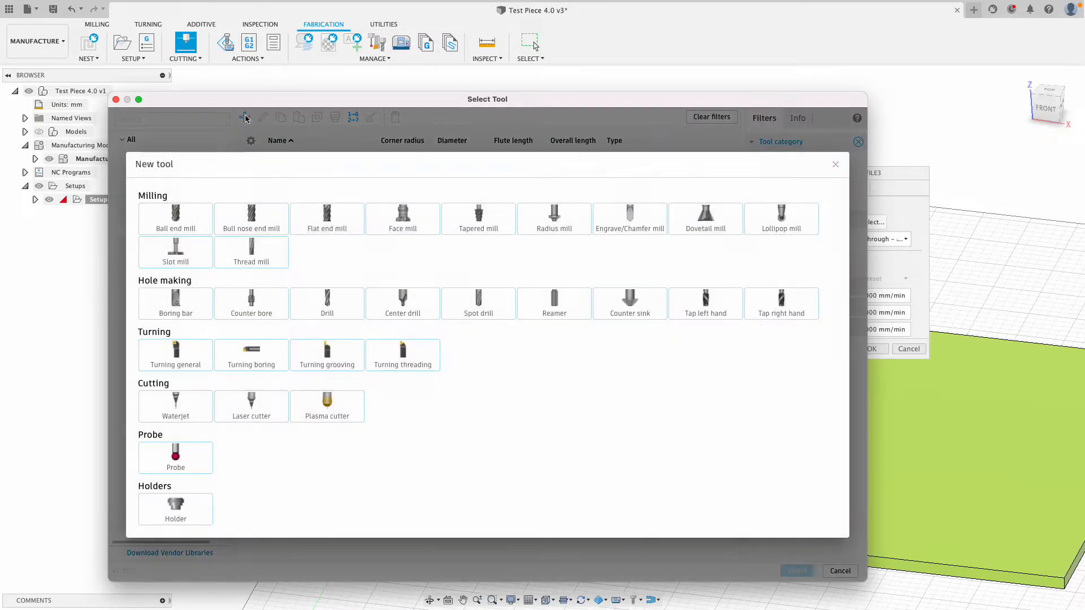
click(252, 403)
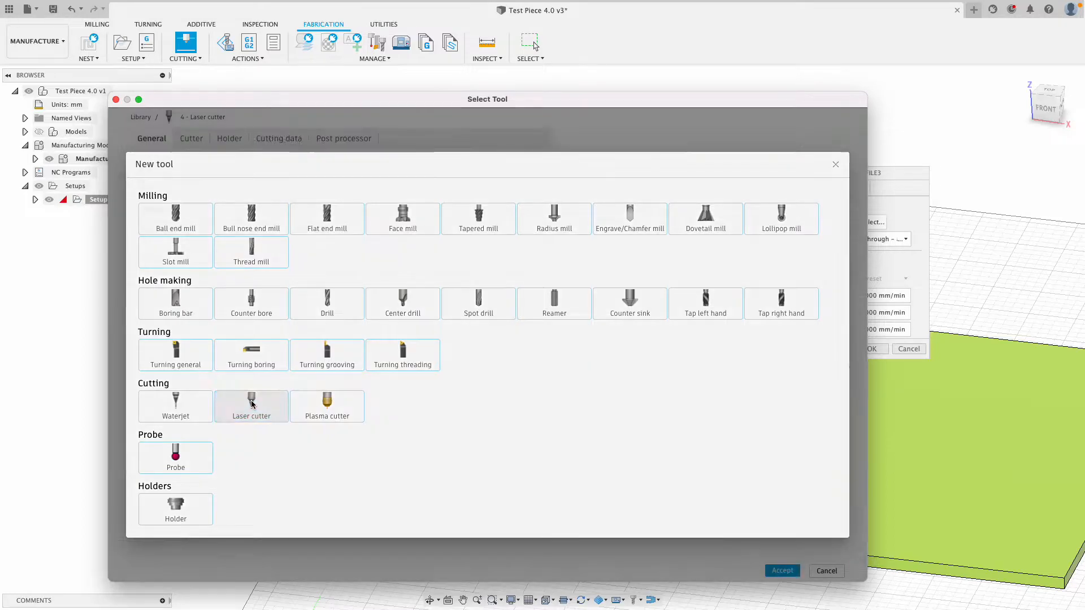
click(308, 170)
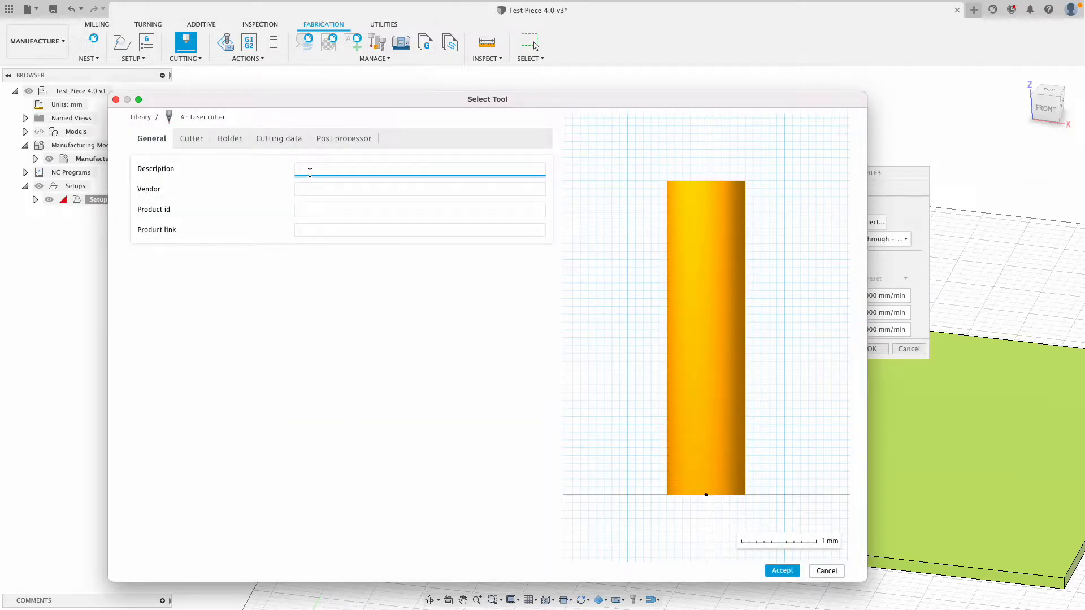
text(Epilog Laser - .005 or .127 mm)
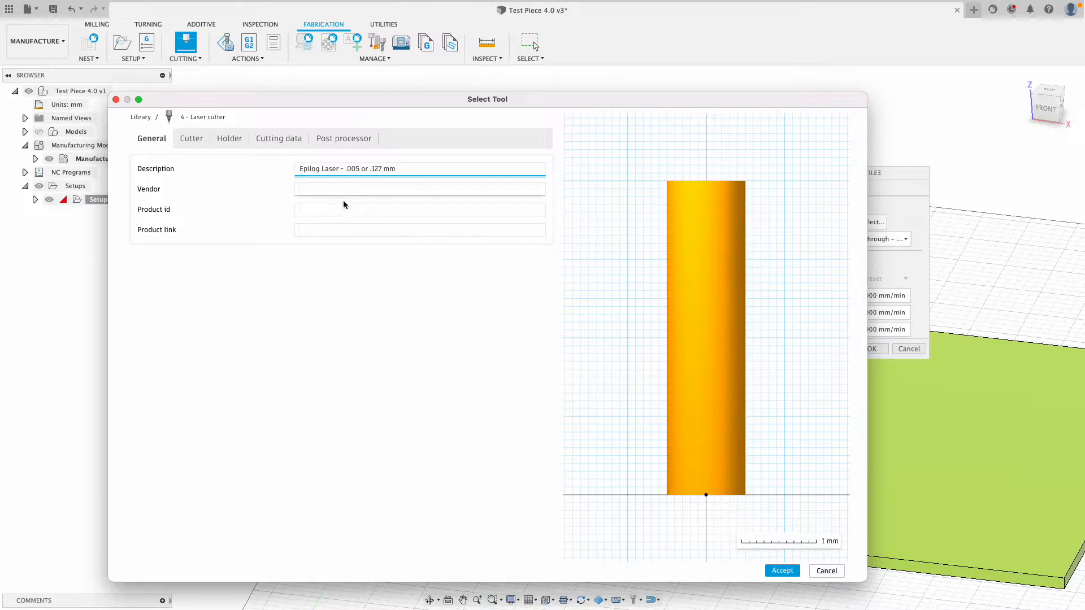
Set 4 mm nozzle diameter and 0.127 mm kerf width, save the tool, and select it.
click(192, 139)
click(261, 239)
text(4)
key(Tab)
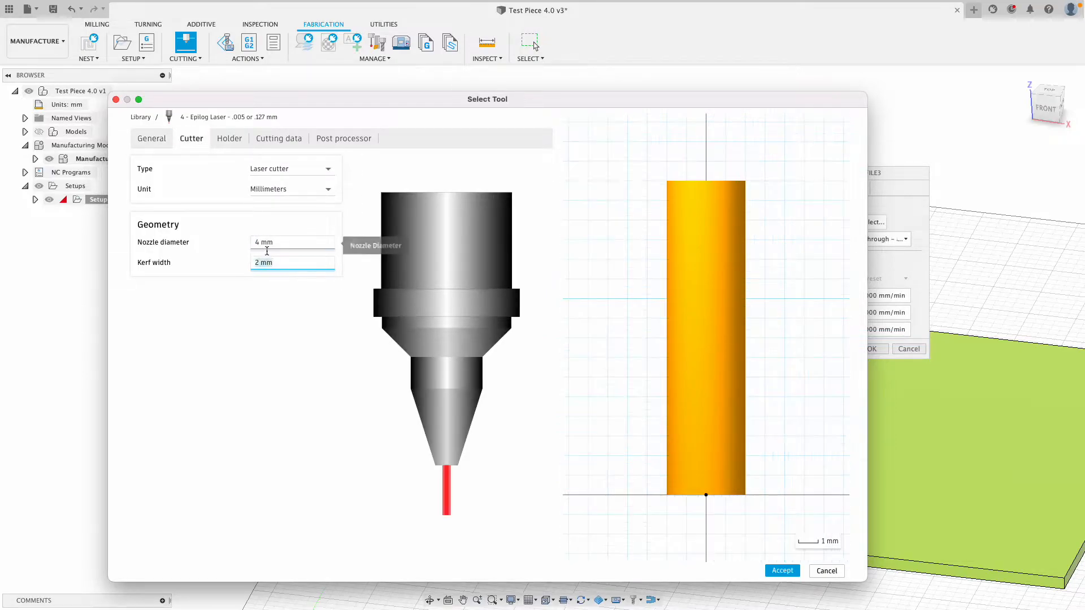
text(.)
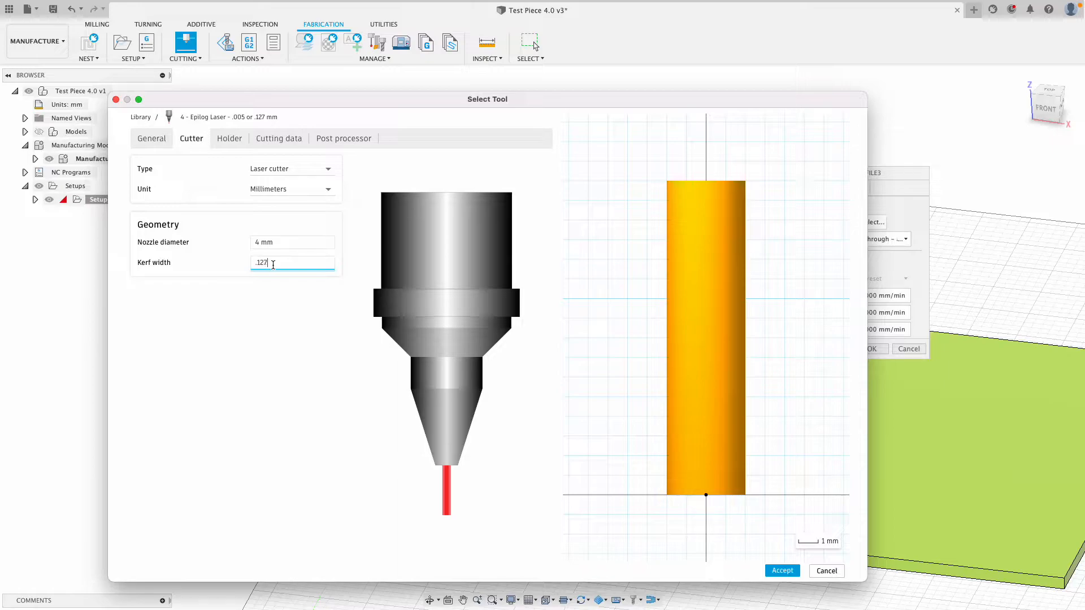
text(127)
click(281, 241)
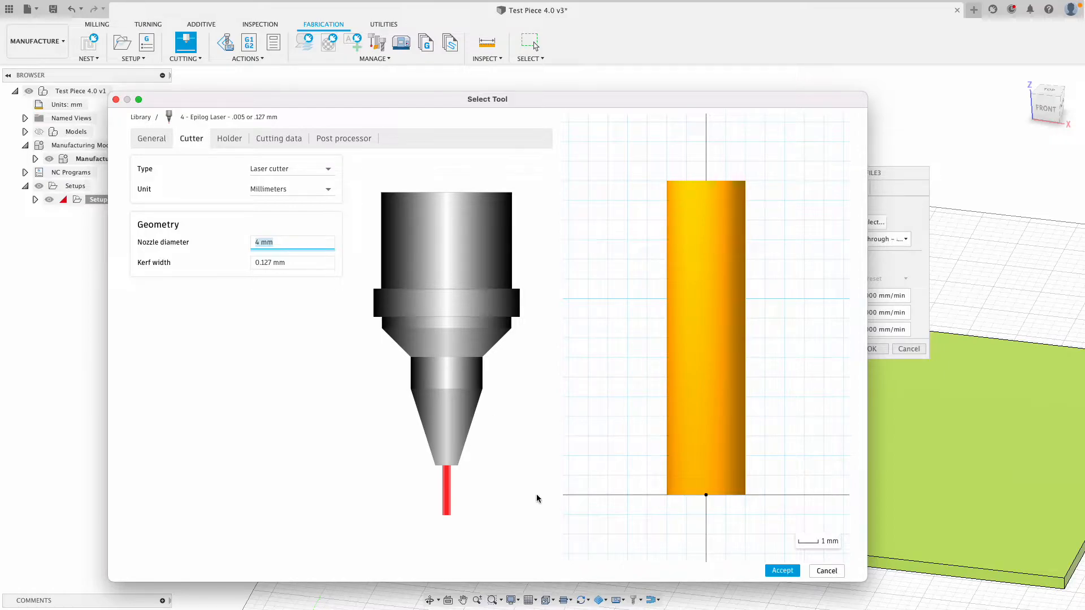
click(781, 572)
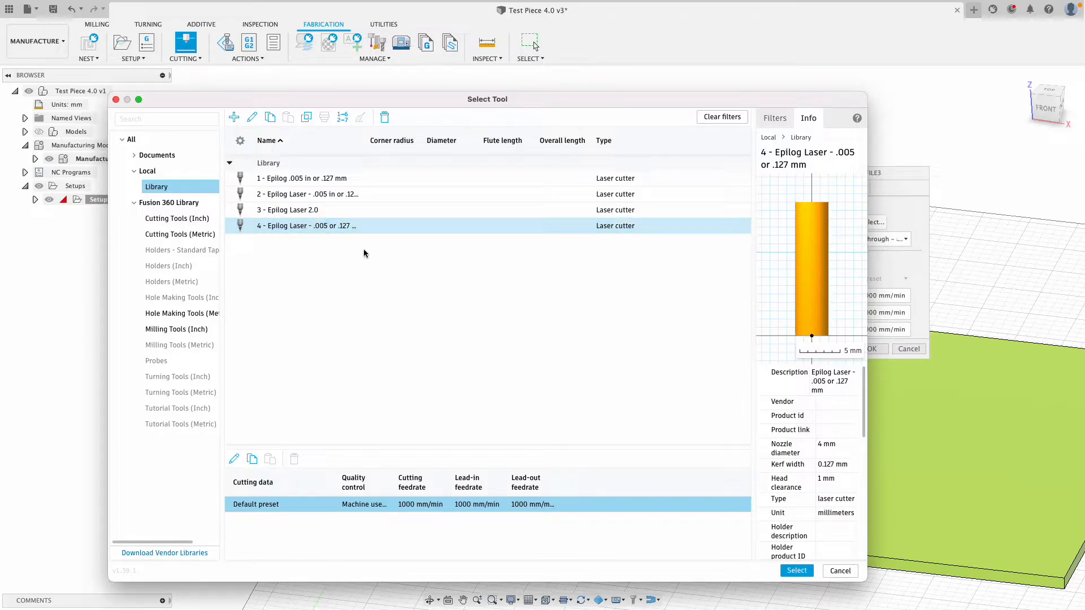
click(796, 571)
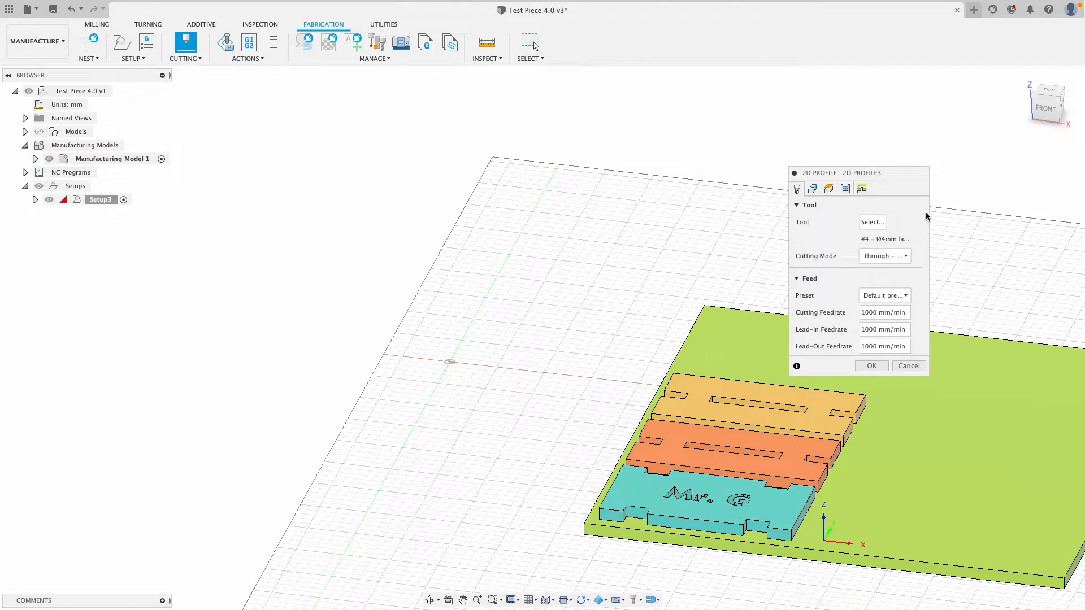
Keep through cutting, pick the three parts' contours, and generate the 2D Profile3 toolpath.
click(878, 259)
click(882, 257)
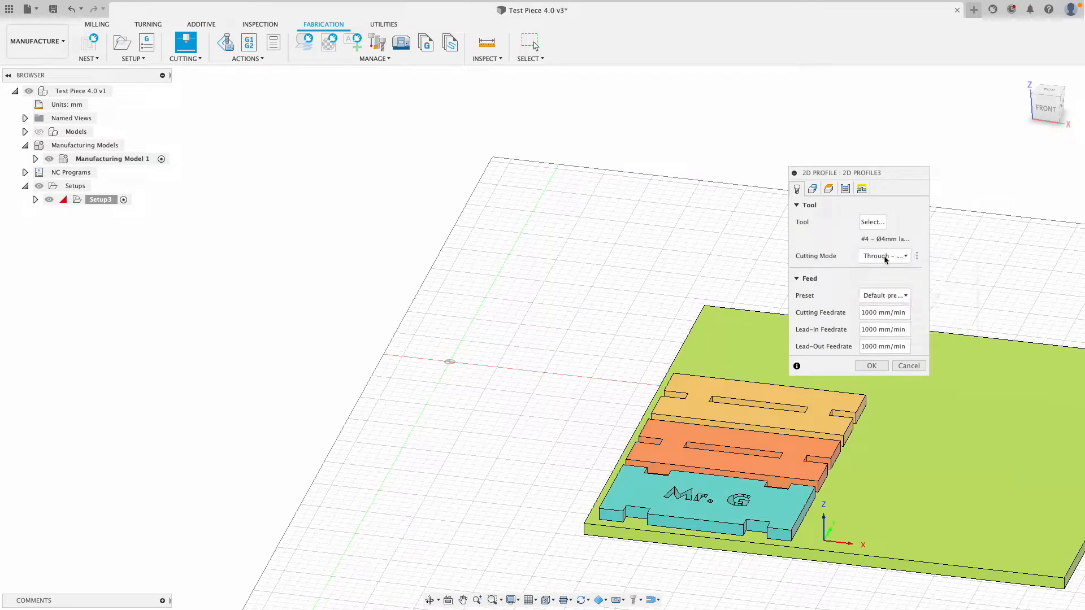
click(812, 190)
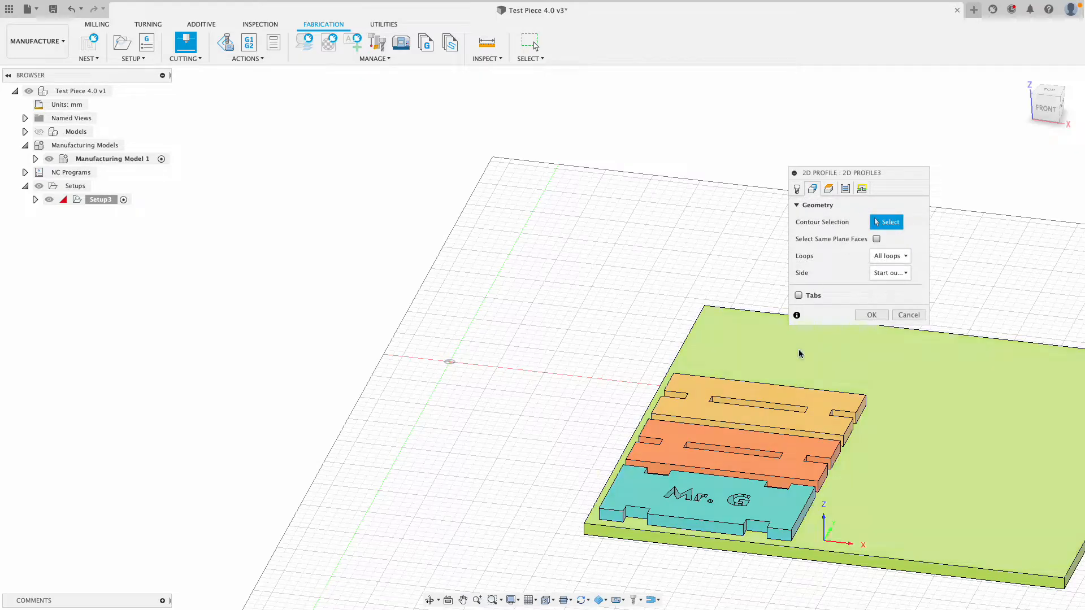
click(826, 407)
click(795, 450)
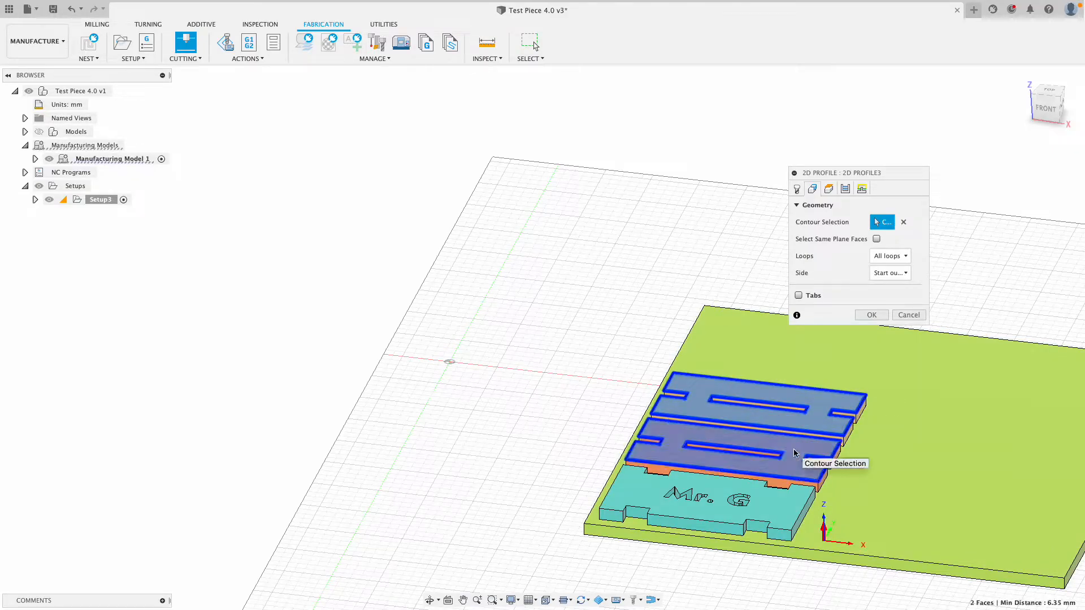
click(781, 511)
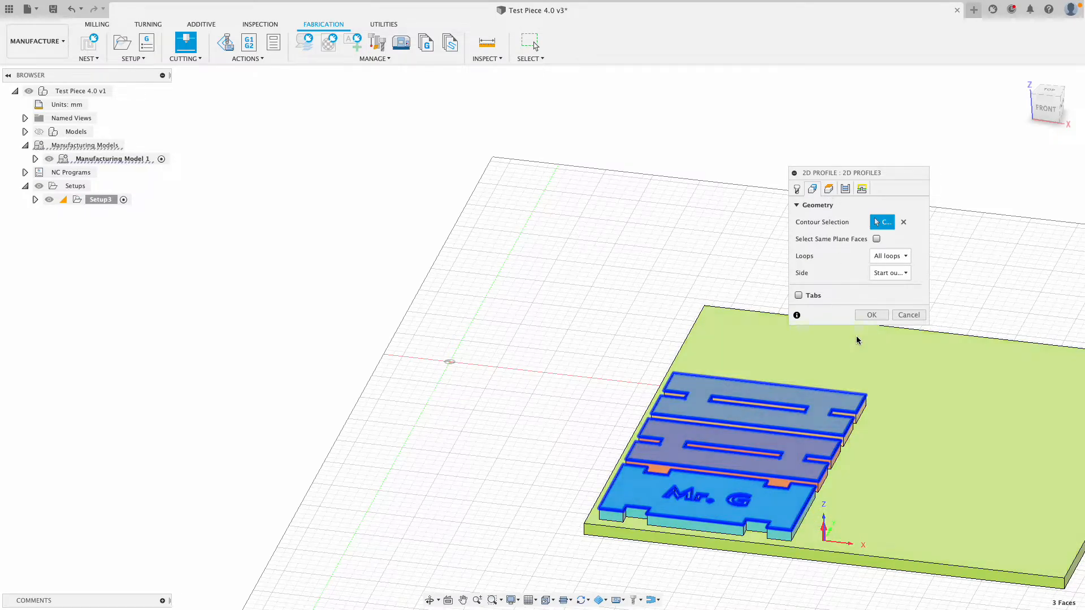
click(870, 315)
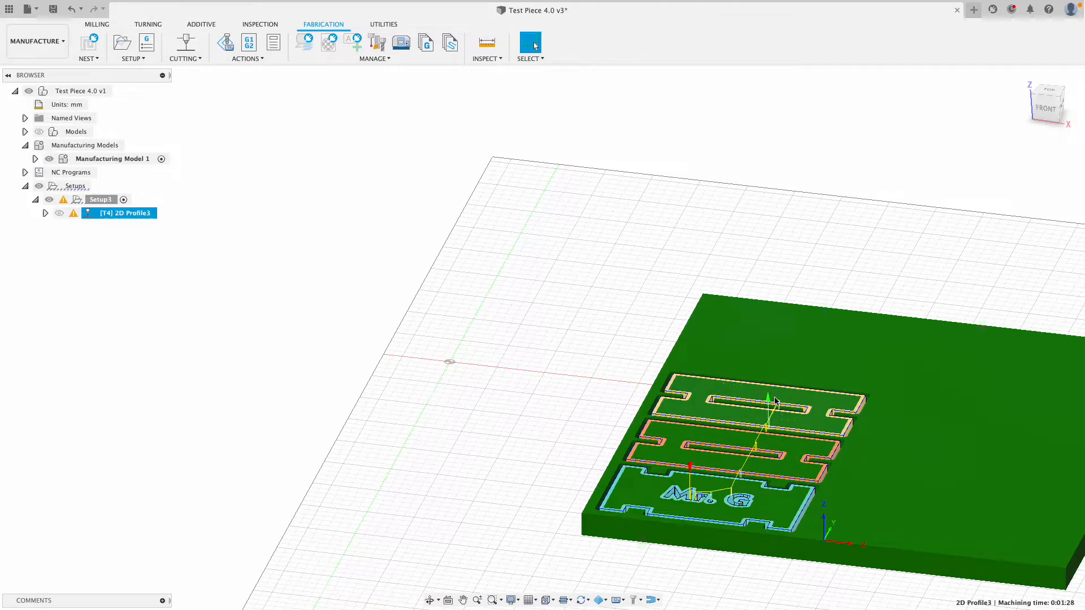
Check the toolpath warning and start Post Process for 2D Profile3.
mouse_move(74, 217)
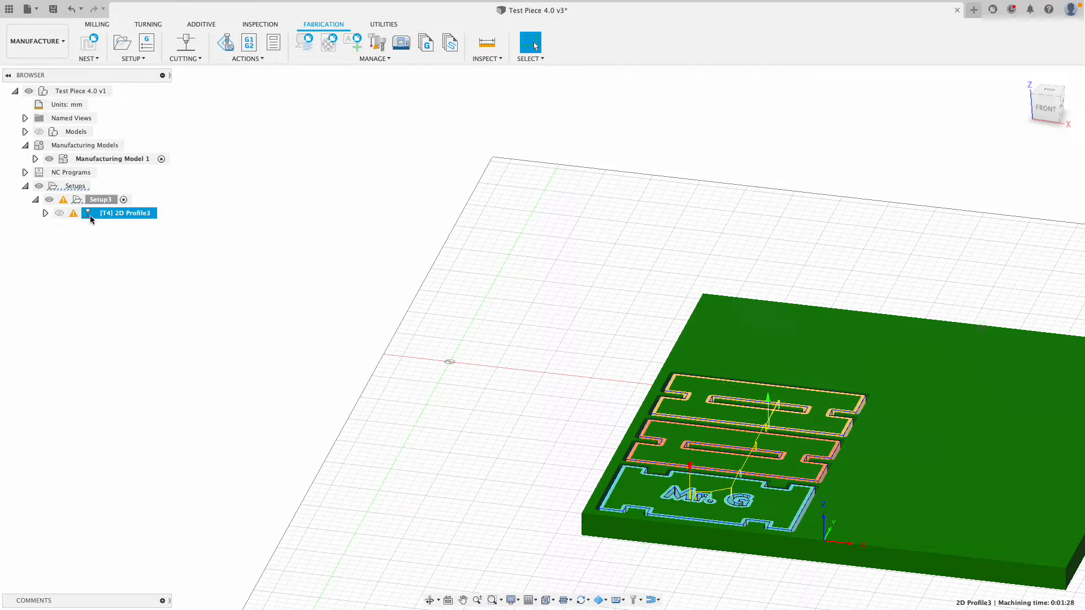
click(249, 43)
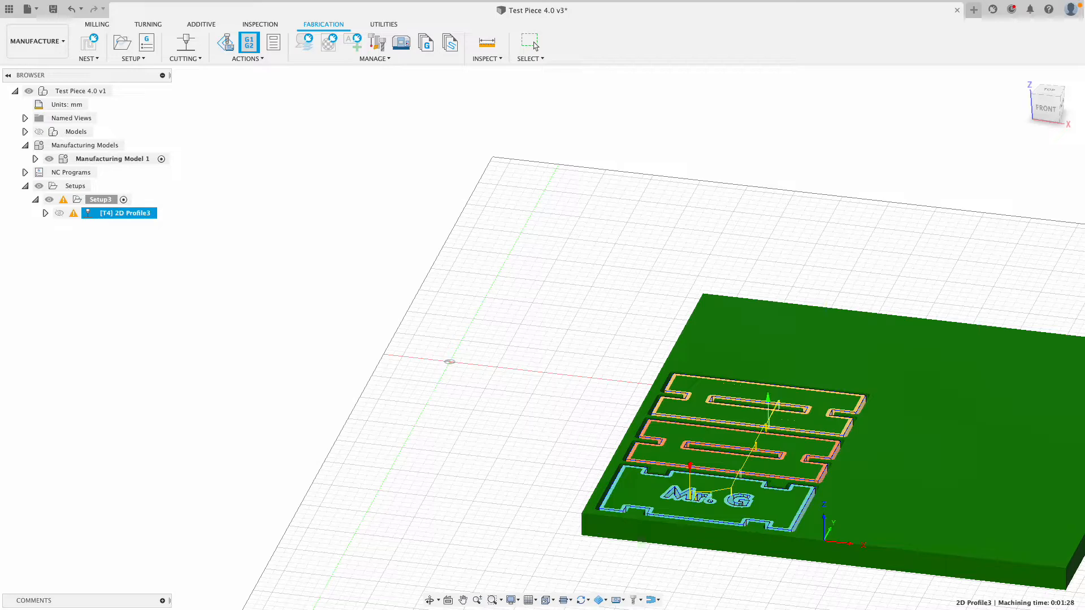
Choose the AutoCAD DXF post processor and rename program 1001 to 'Test Piece 7.0'.
drag(1084, 2, 450, 122)
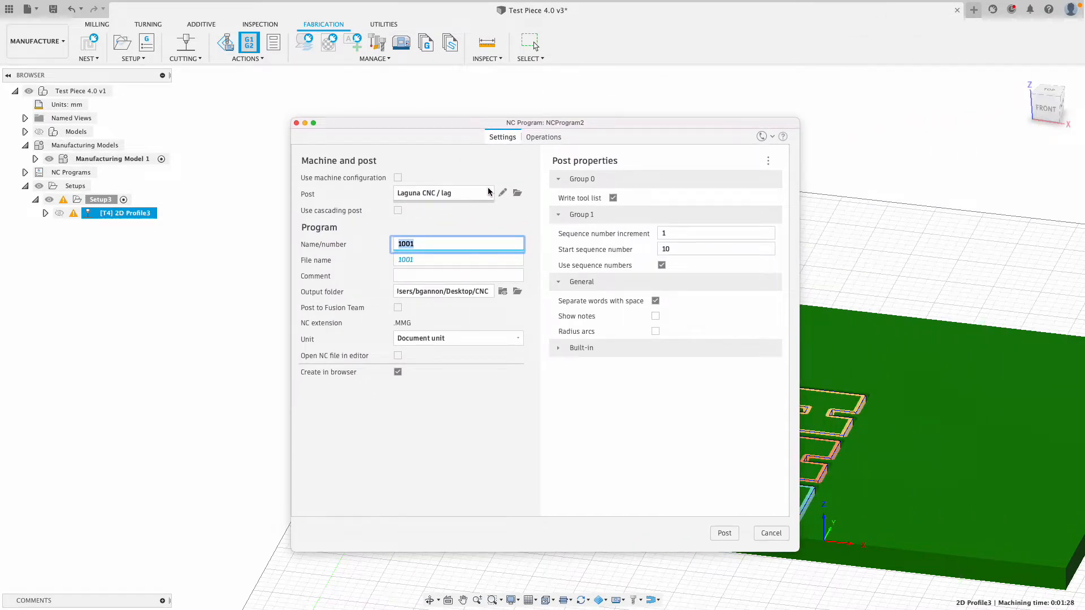
click(461, 195)
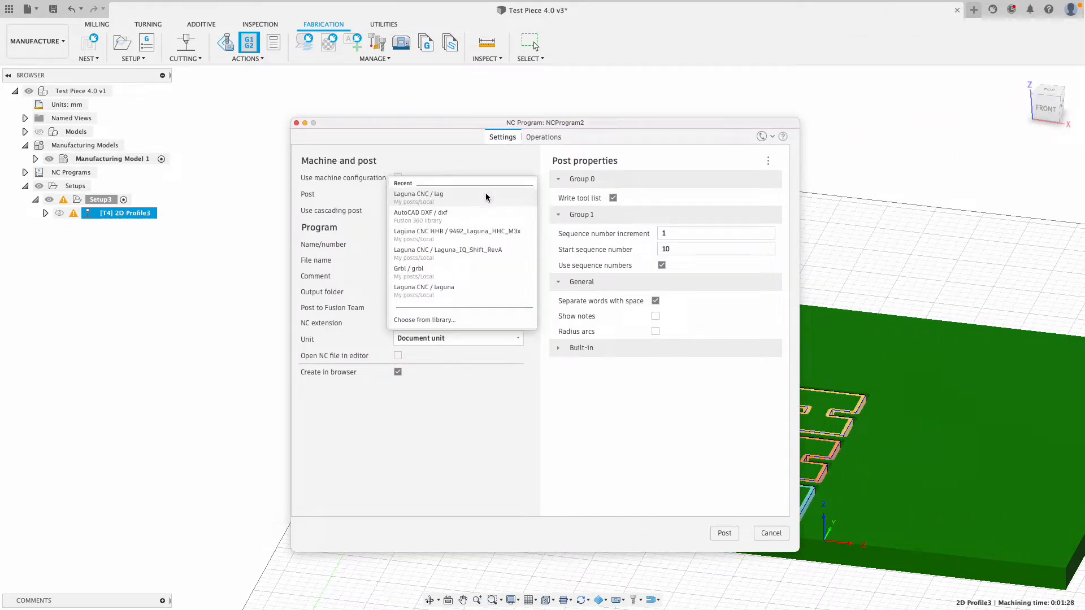
click(428, 220)
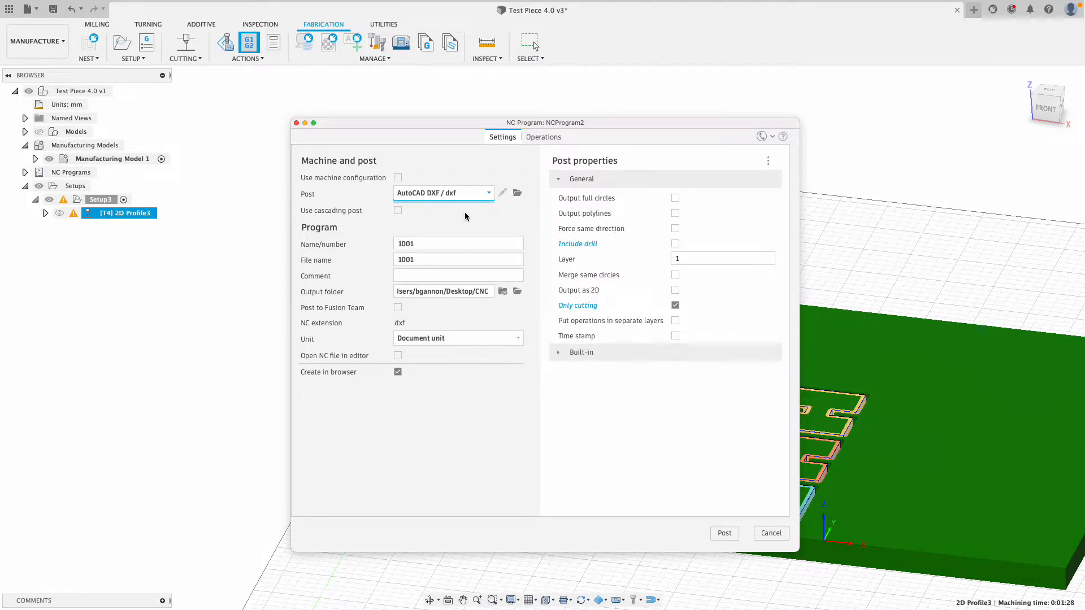
double_click(439, 244)
key(BackSpace)
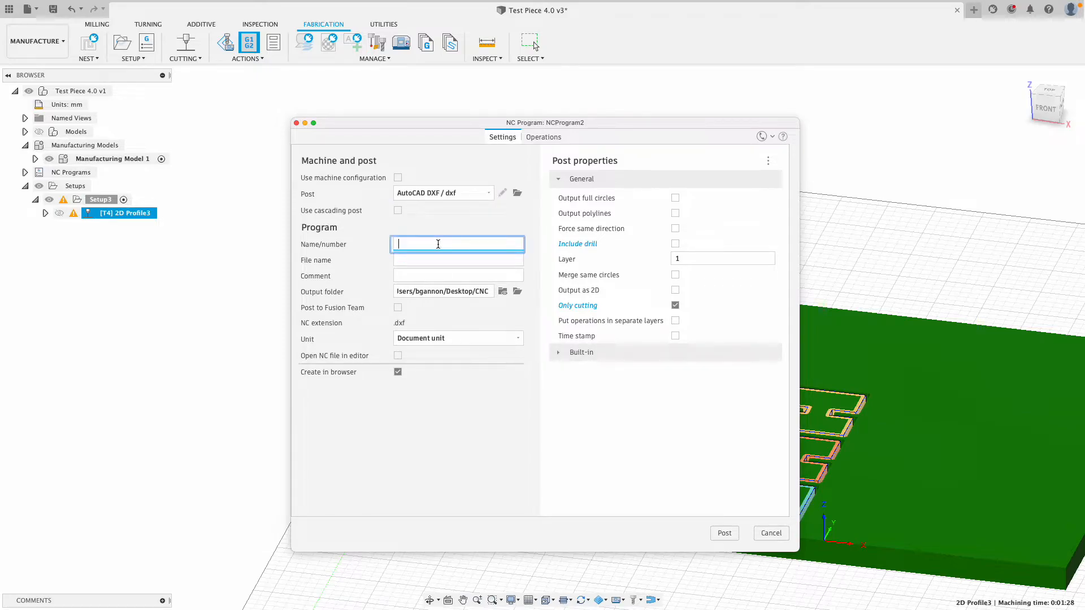
text(Test Piece 7.0)
Set the output folder to the CNC folder on the Desktop.
click(518, 291)
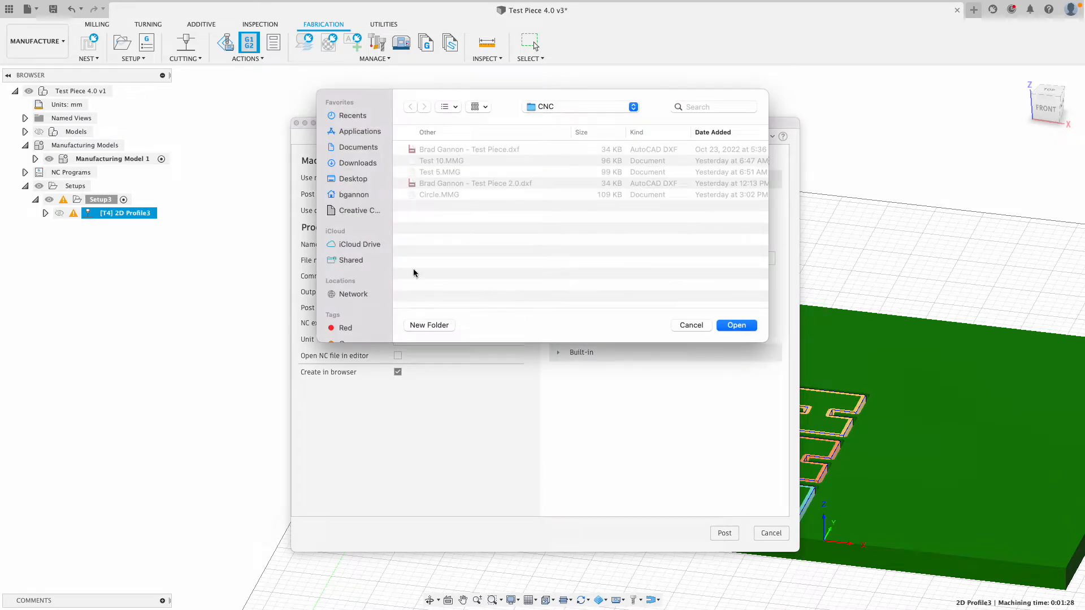
click(351, 178)
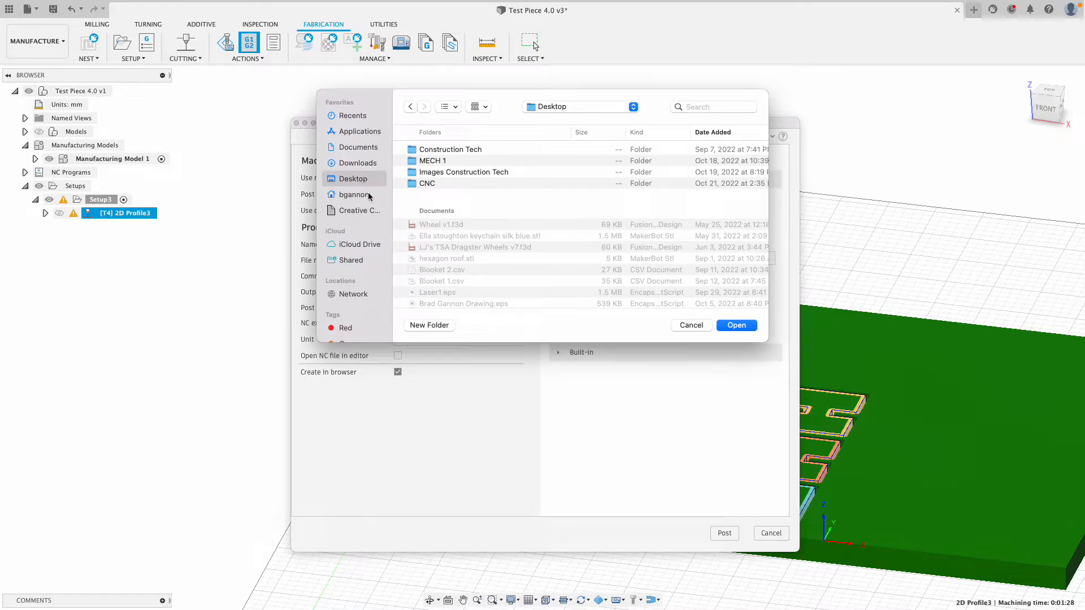
click(428, 326)
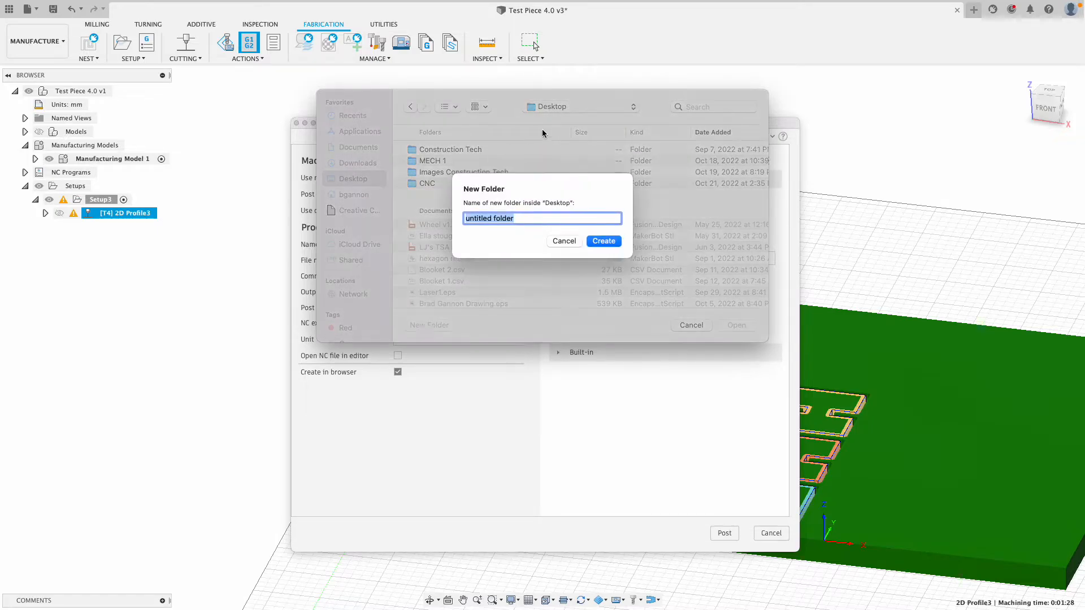
click(565, 242)
click(428, 182)
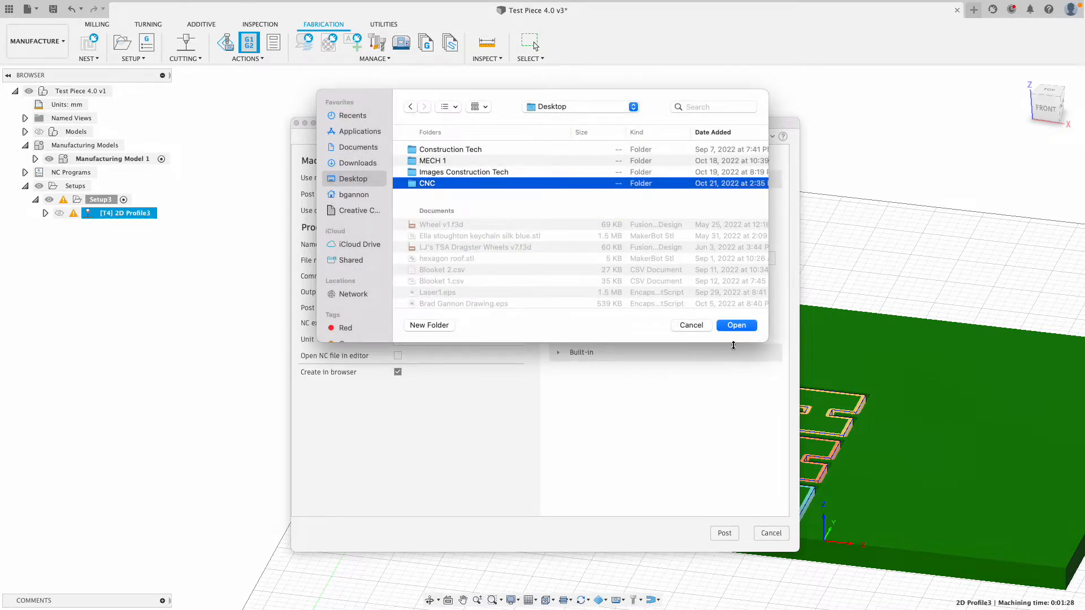
click(732, 323)
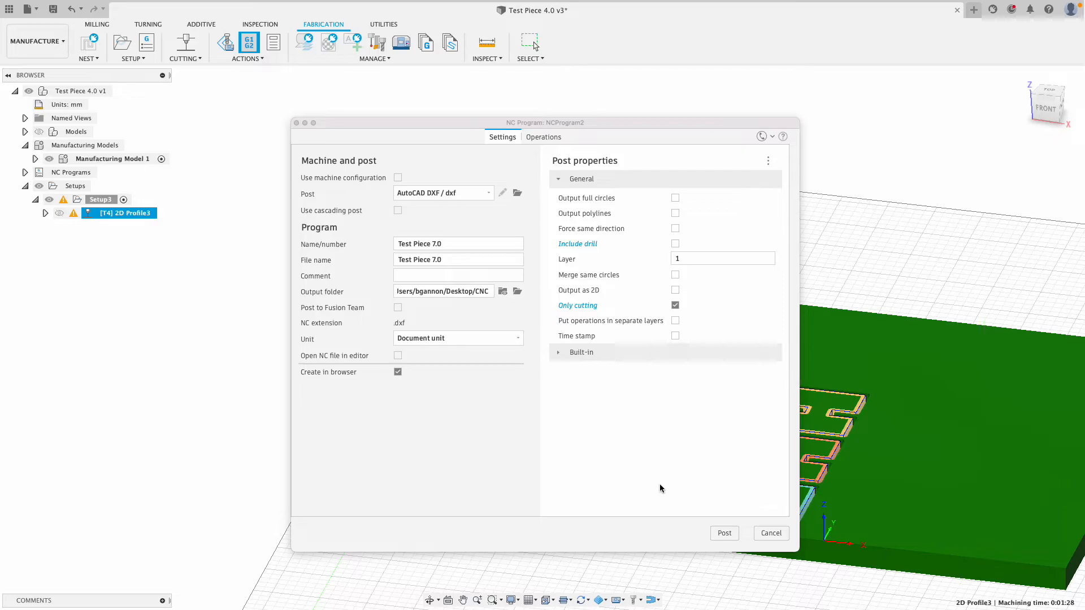
Post Test Piece 7.0.dxf and switch to the empty desktop space.
click(724, 534)
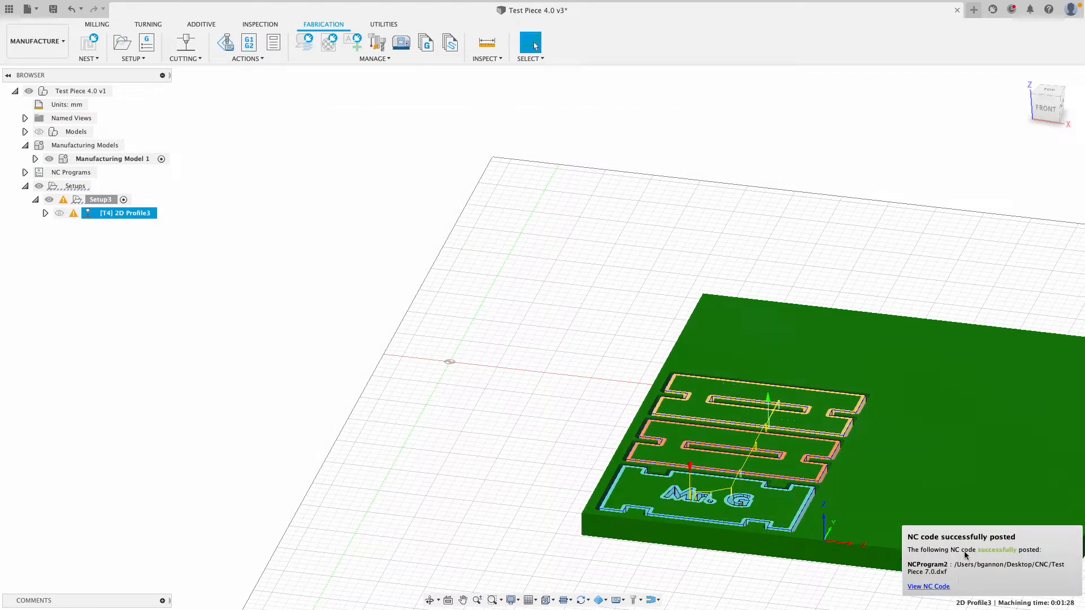
key(ctrl+Up)
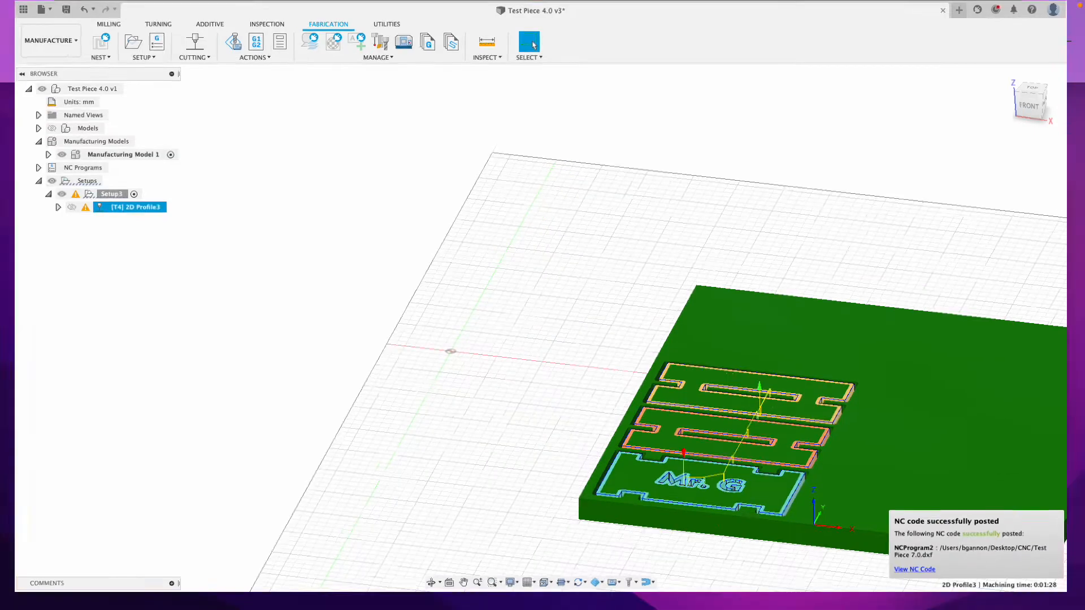
click(609, 29)
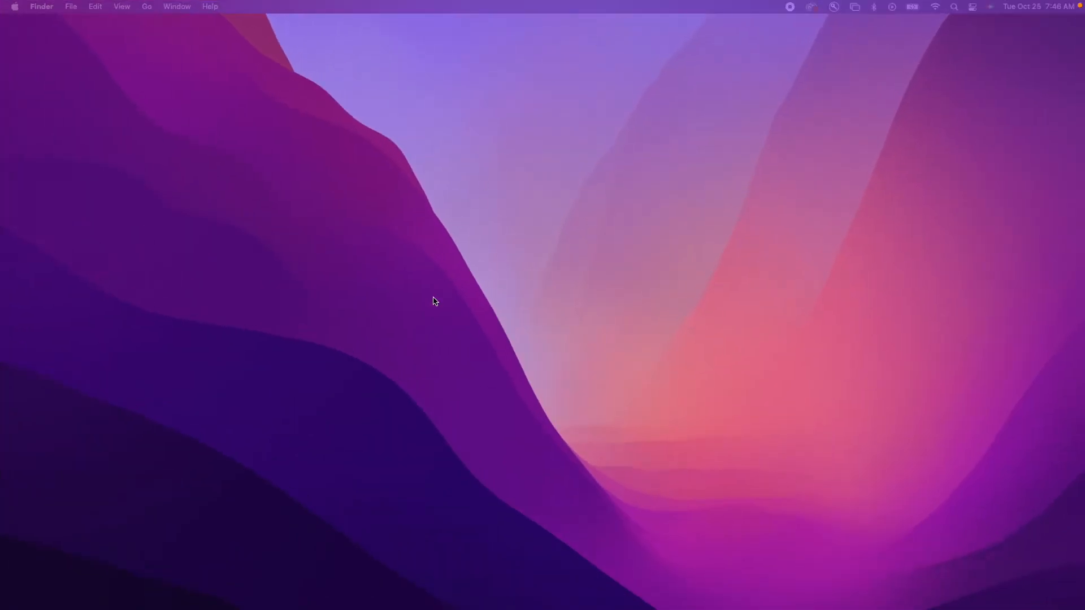
Bring the CNC Finder window into view and open Test Piece 7.0.dxf in Adobe Illustrator 2022.
key(ctrl+Up)
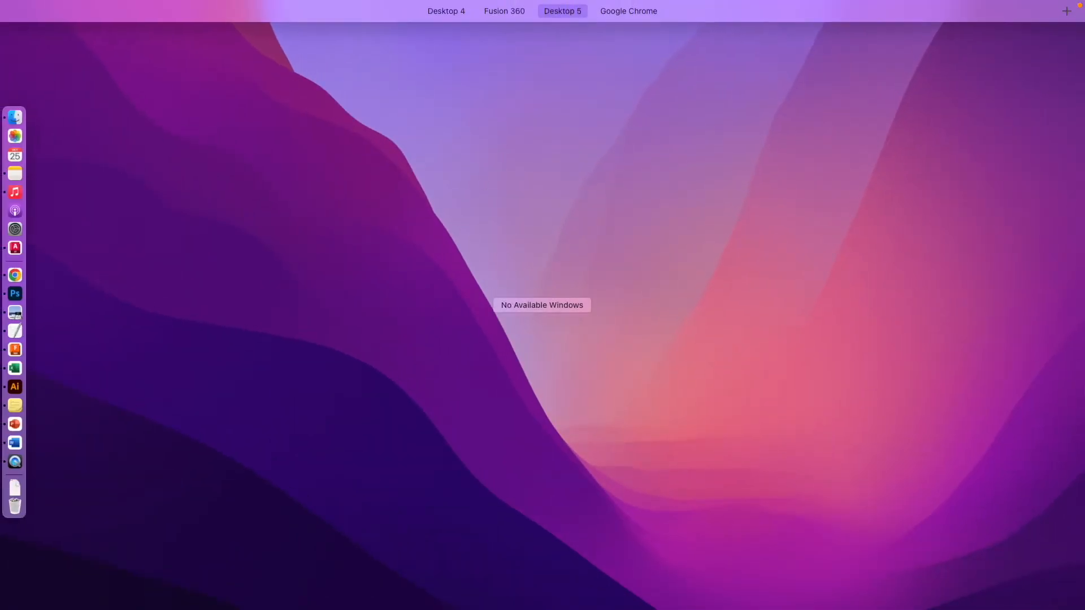
key(ctrl+Up)
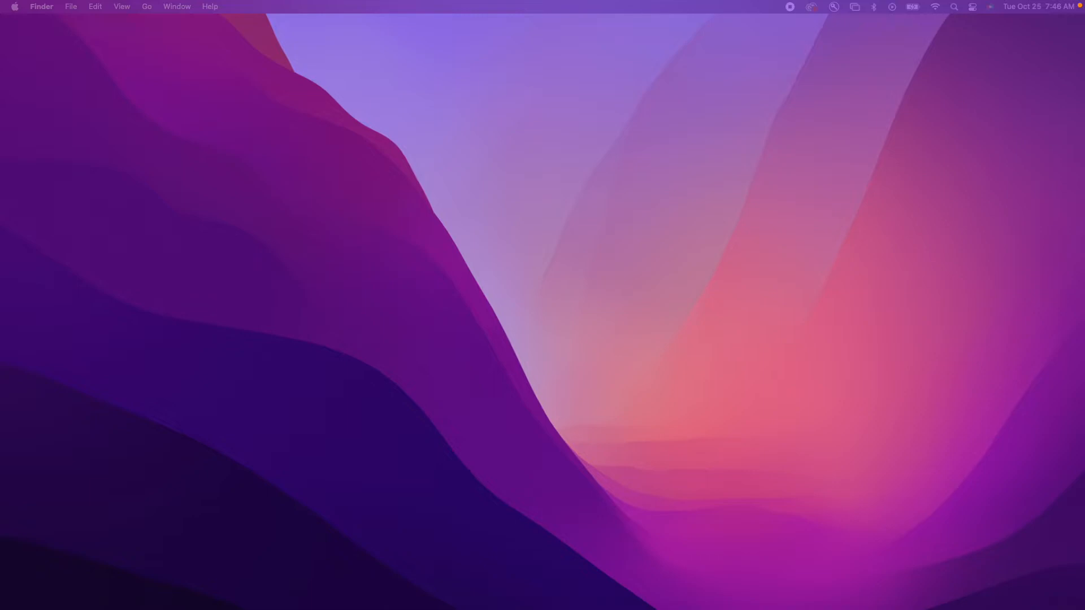
drag(1084, 93, 432, 252)
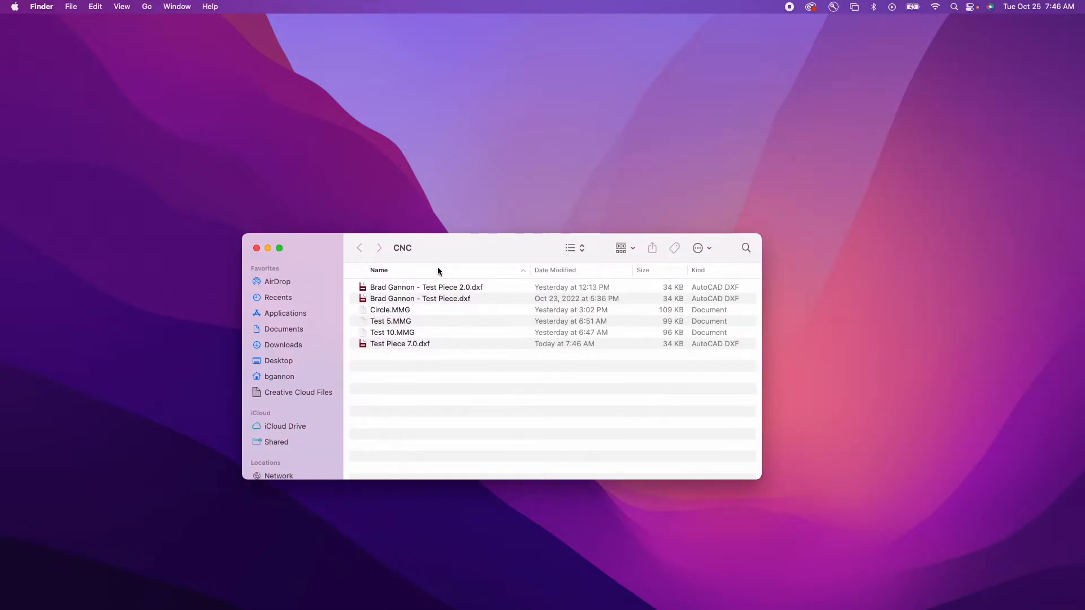
click(405, 346)
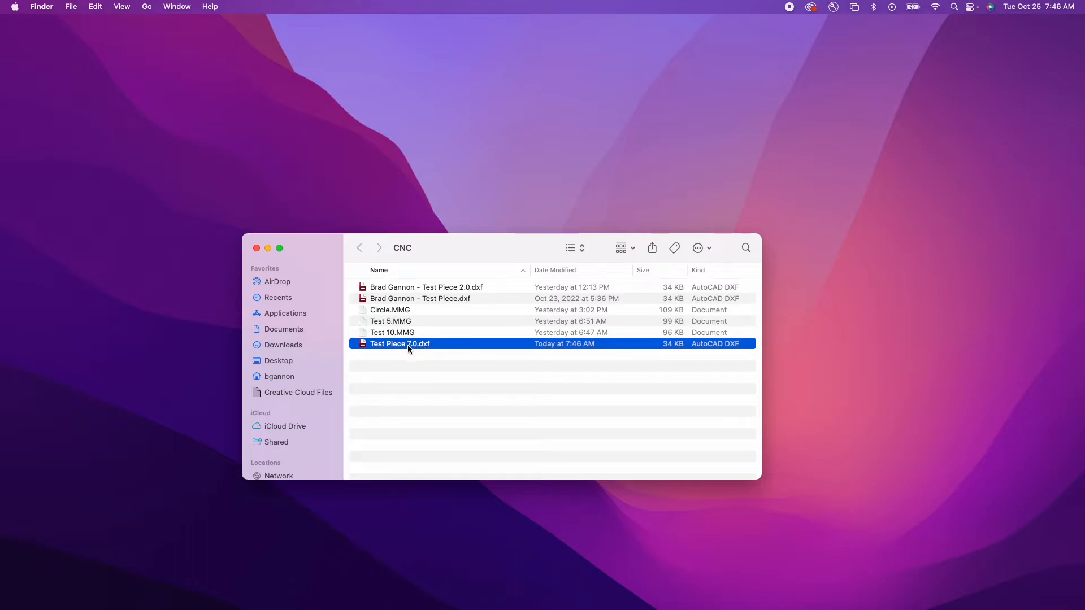
right_click(407, 348)
mouse_move(432, 364)
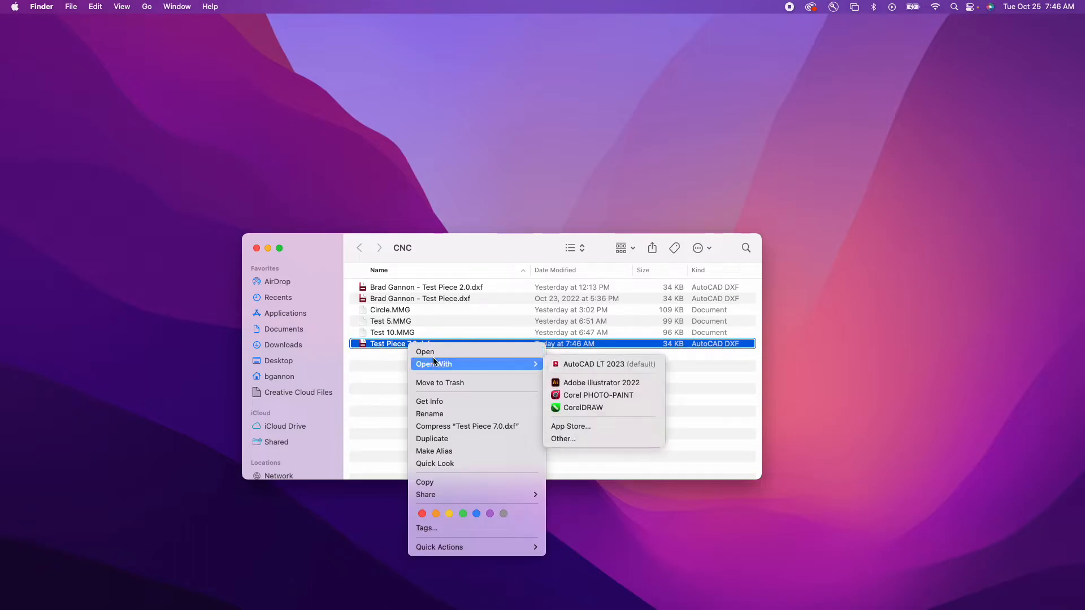
click(598, 383)
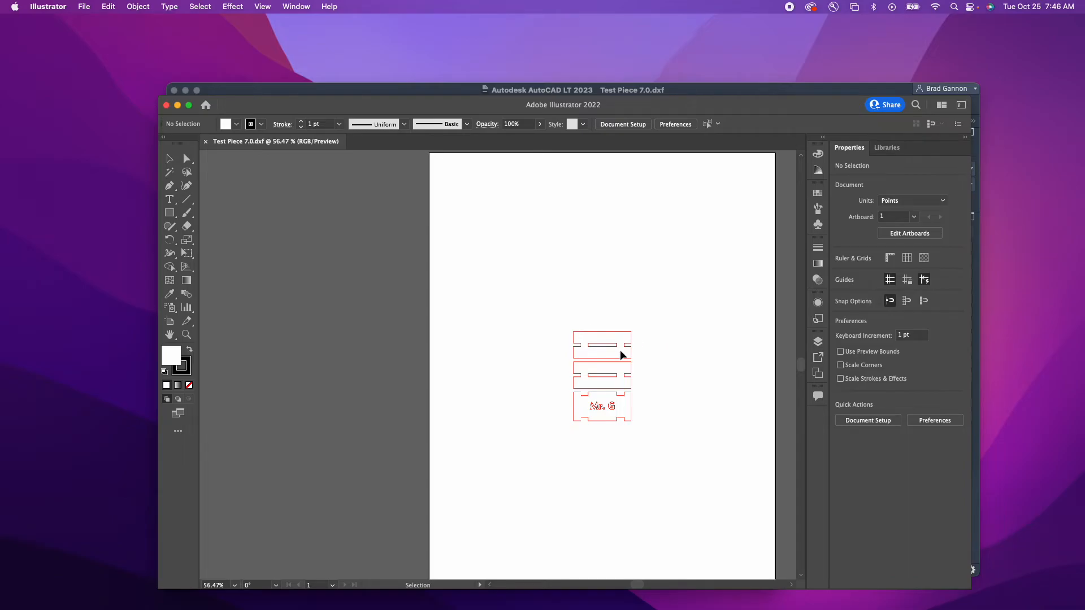
Bring the CNC Finder window forward and select Test Piece 7.0.dxf's name for editing.
key(ctrl+Up)
click(163, 480)
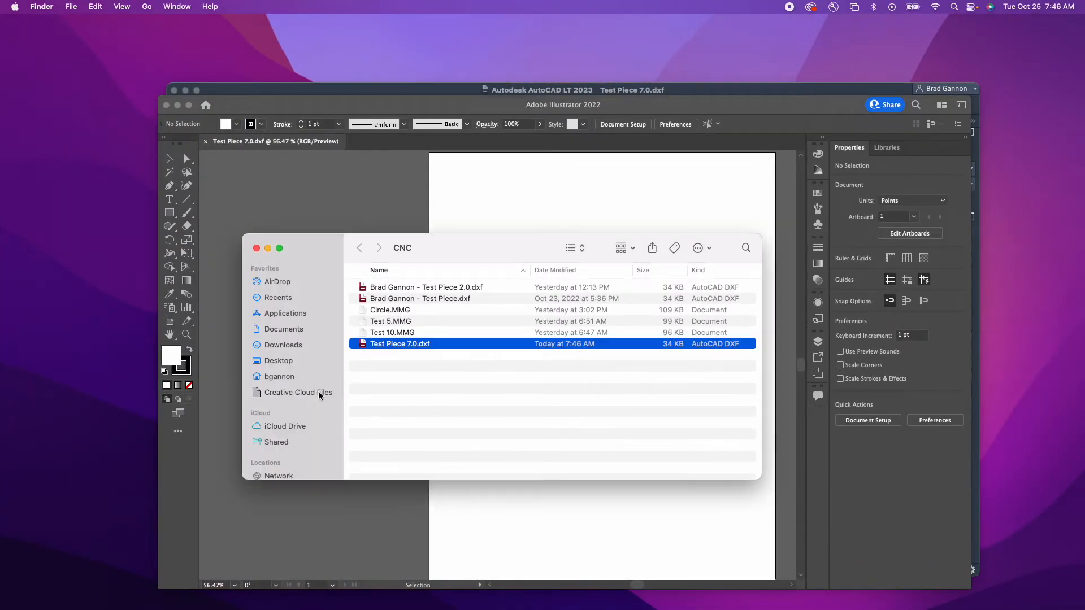
click(381, 346)
click(387, 346)
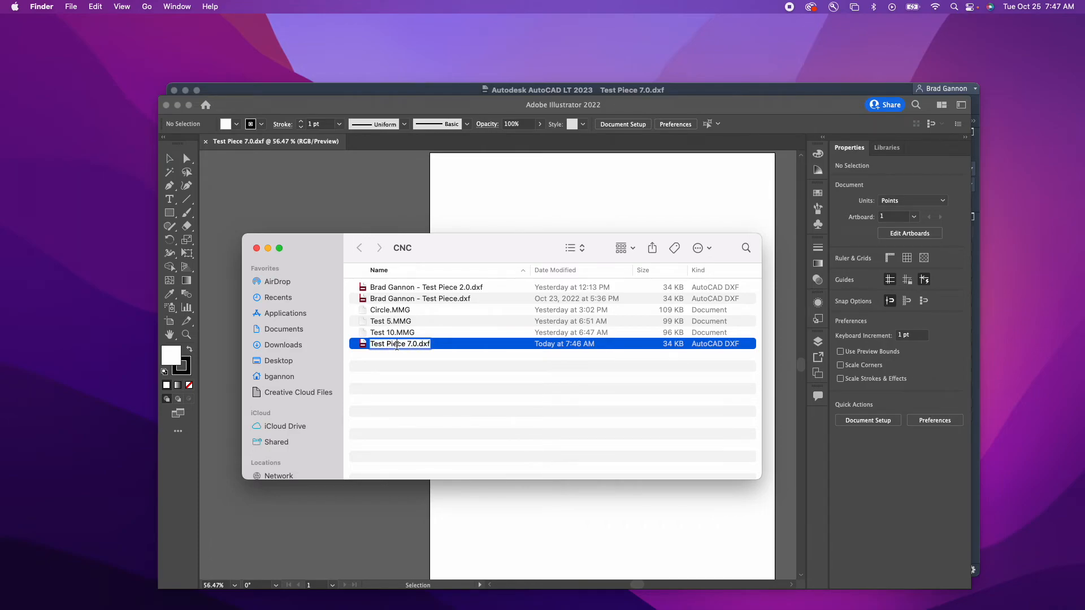
drag(419, 346, 338, 342)
Enter a person's name plus 'Test Piece' as the new name, dismiss the name-taken alert, and reselect the file.
text(st Piece)
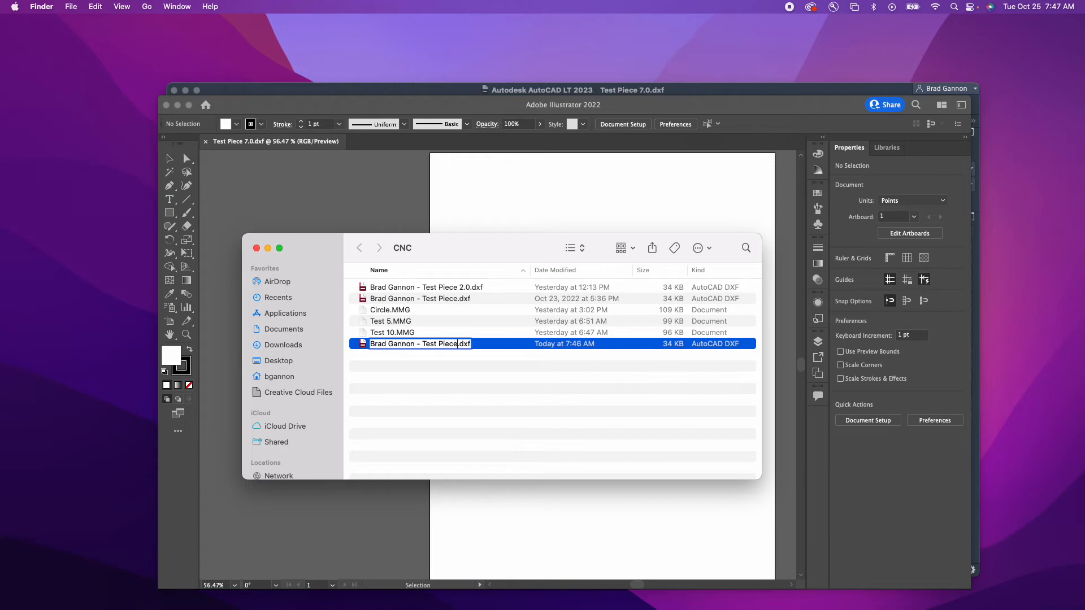
key(Return)
click(556, 250)
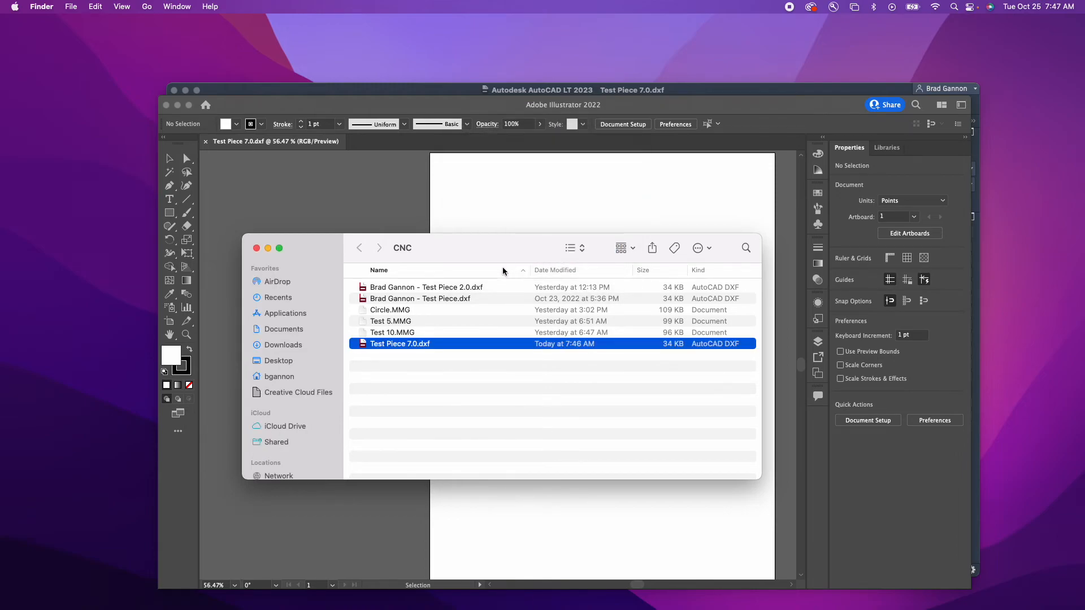
click(434, 300)
click(404, 346)
key(ctrl+Up)
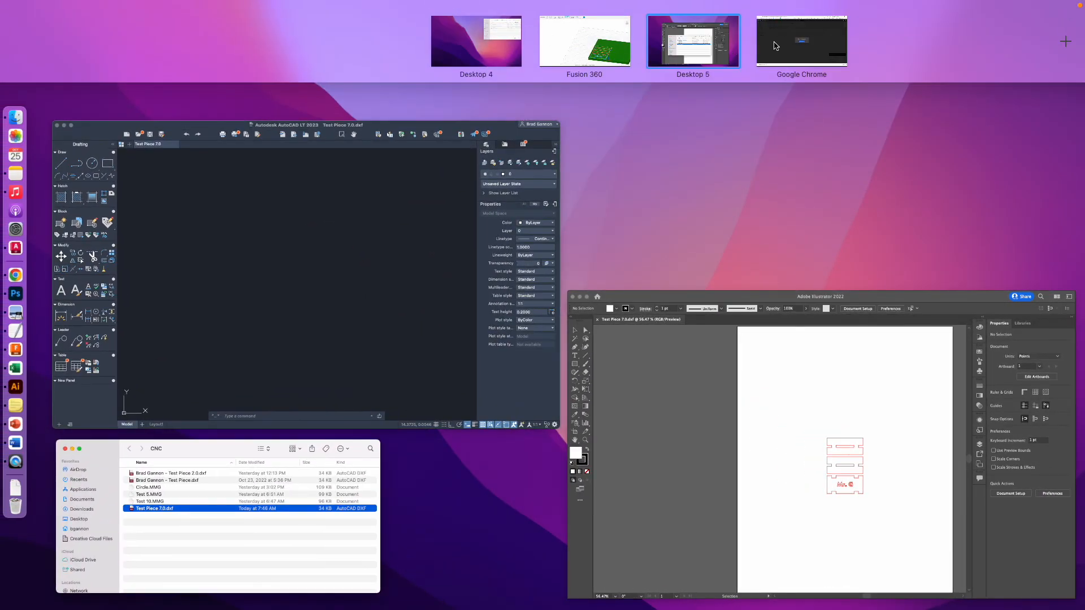
Search Google Drive for 'epilog' and open the .dxf File - Fusion 360 & Epilog Laser Intro folder.
click(775, 45)
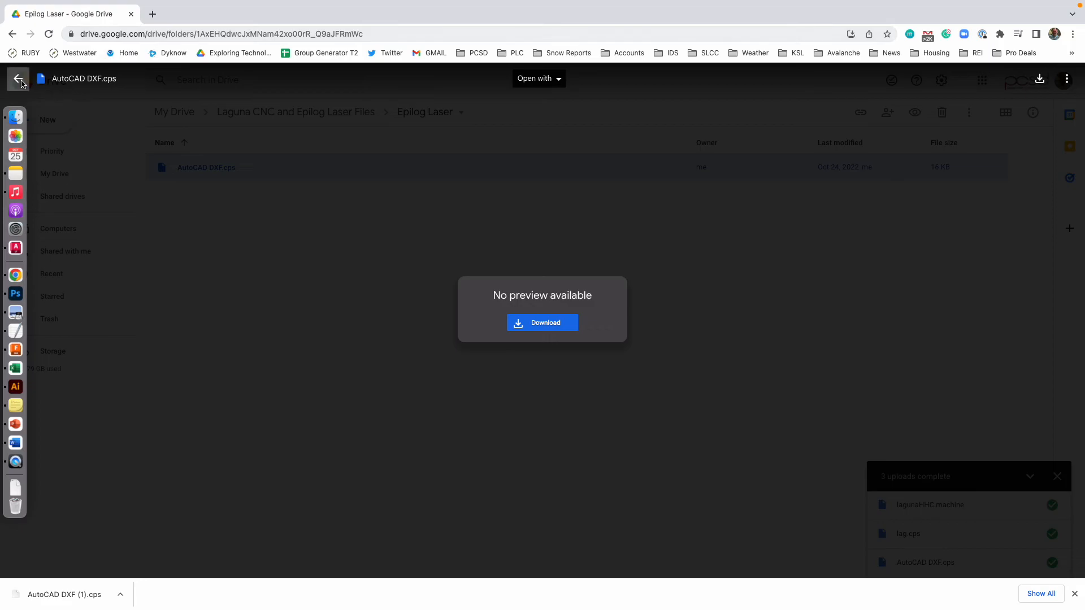
click(21, 83)
click(257, 85)
text(epilog)
key(Return)
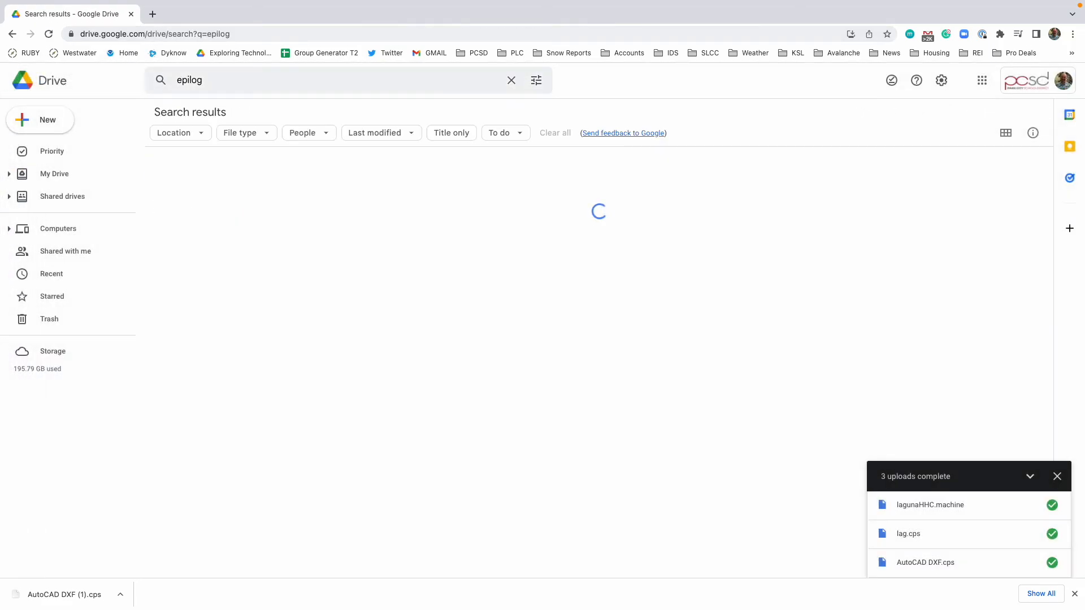
click(245, 246)
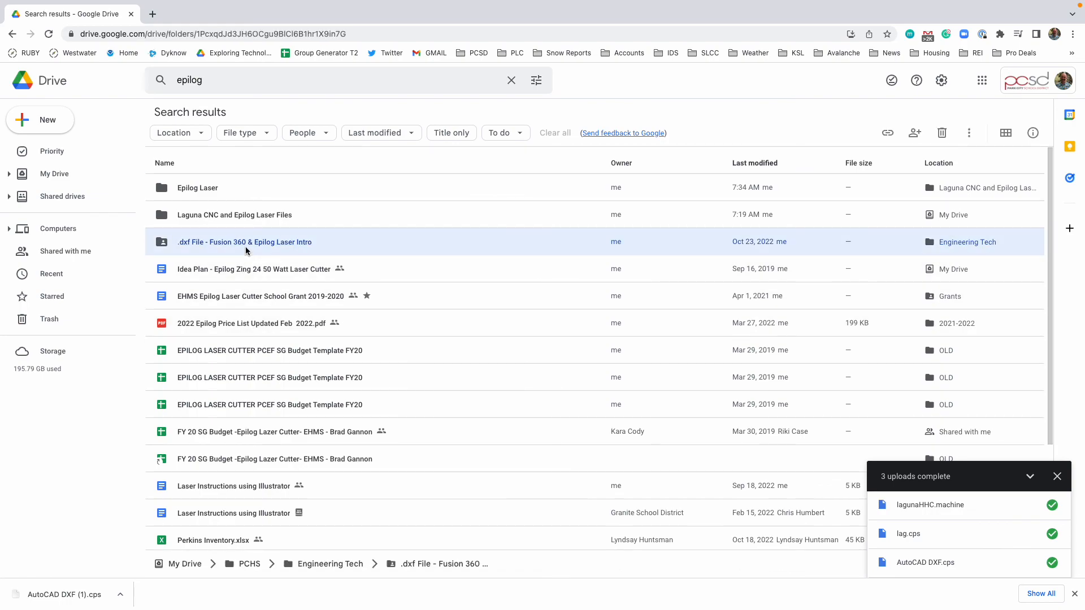
double_click(245, 247)
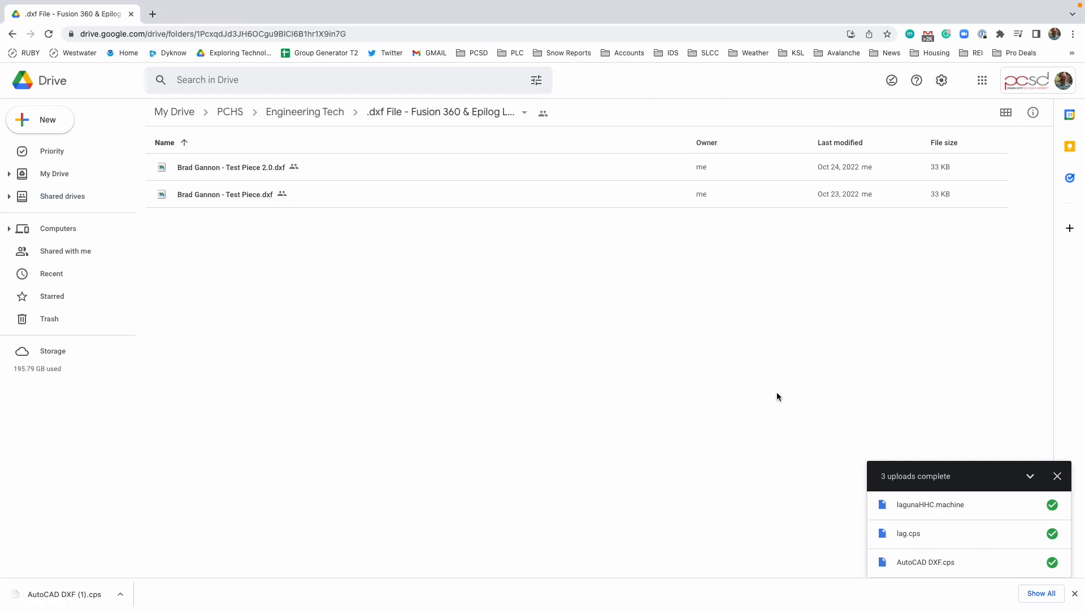
mouse_move(791, 7)
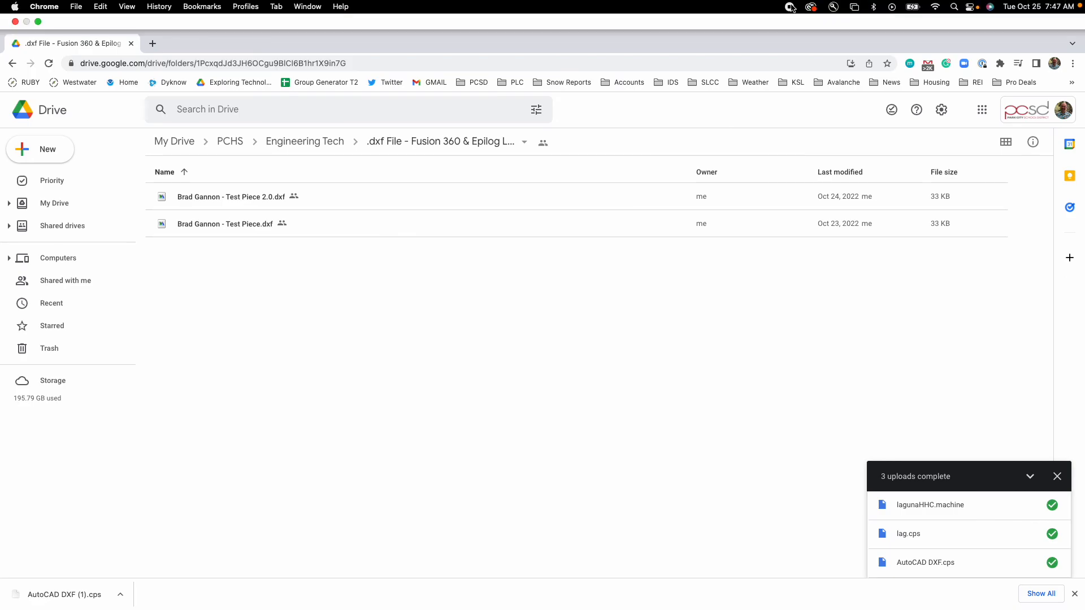